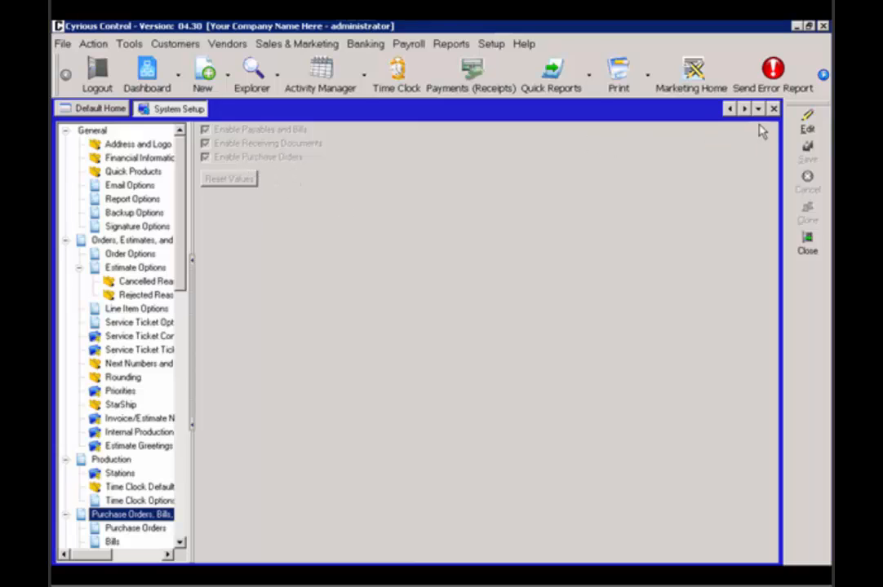
Close the system setup and create a new purchase order with Sign Supplies as the vendor
click(772, 109)
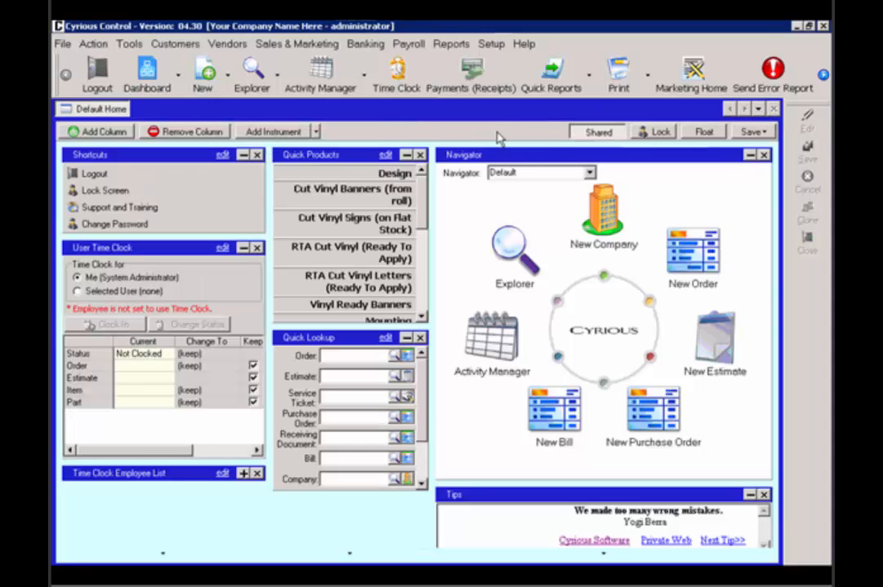
click(198, 79)
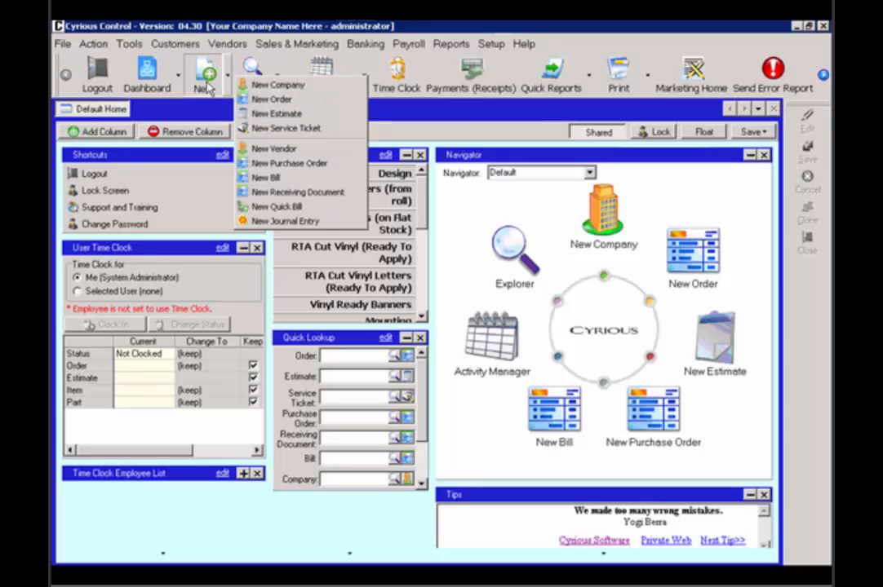
click(262, 165)
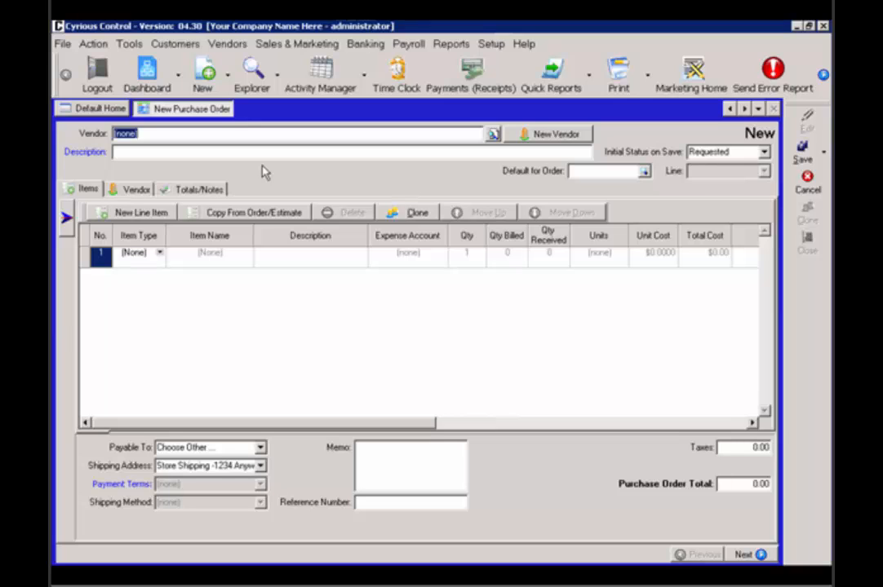
click(492, 136)
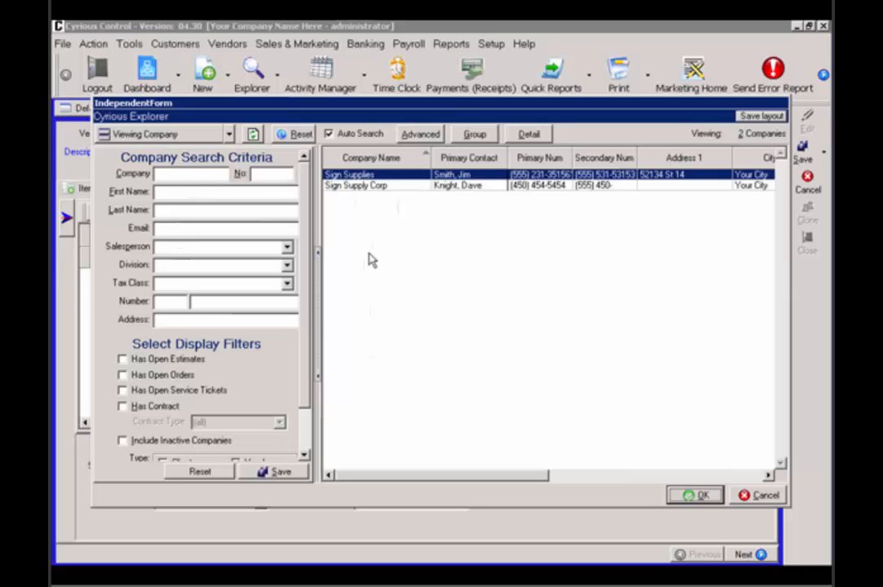
double_click(376, 176)
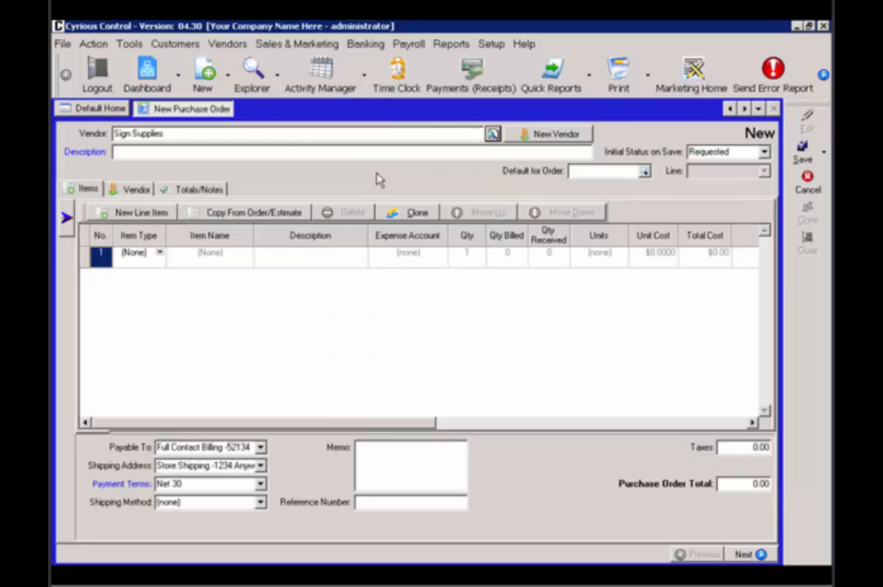
Enter "New PO" as the purchase order's description
click(237, 153)
text(New PO)
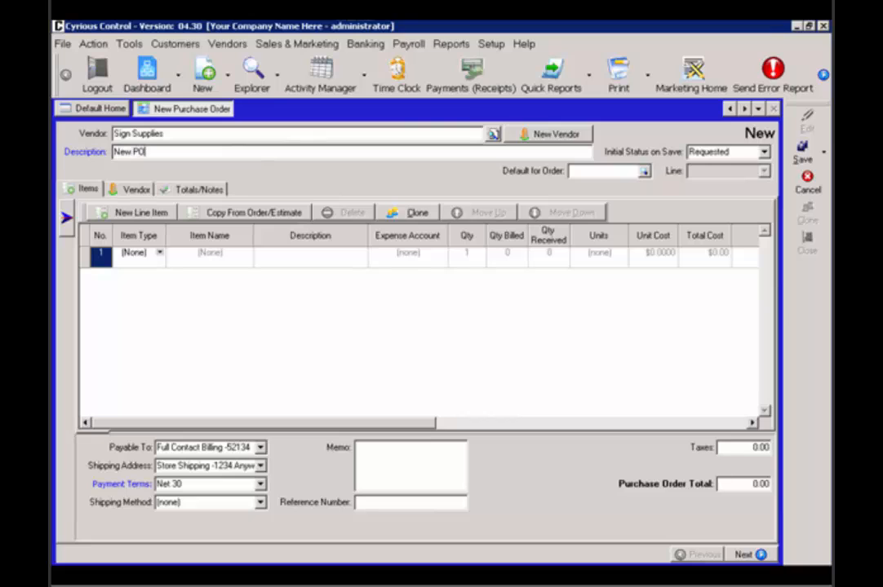
key(Tab)
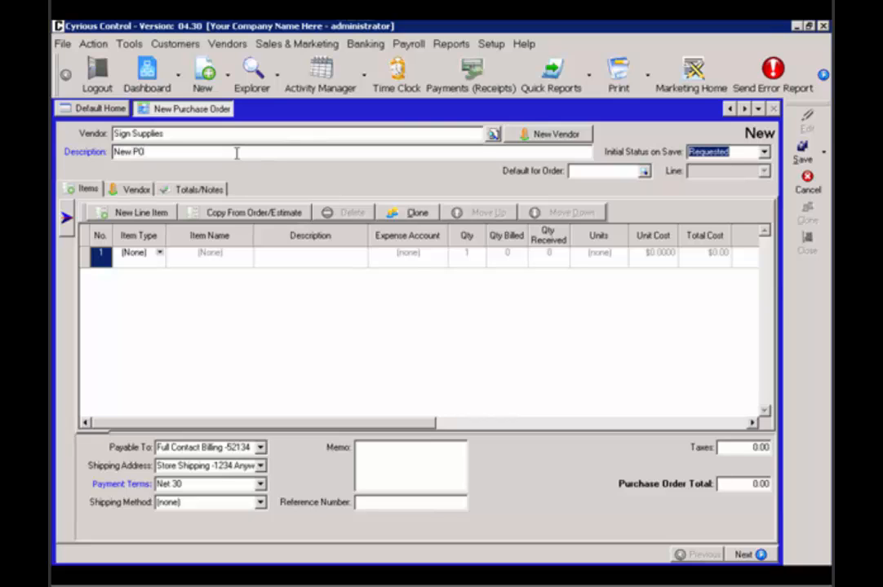
Review the item types available for the purchase order's first line item
click(160, 254)
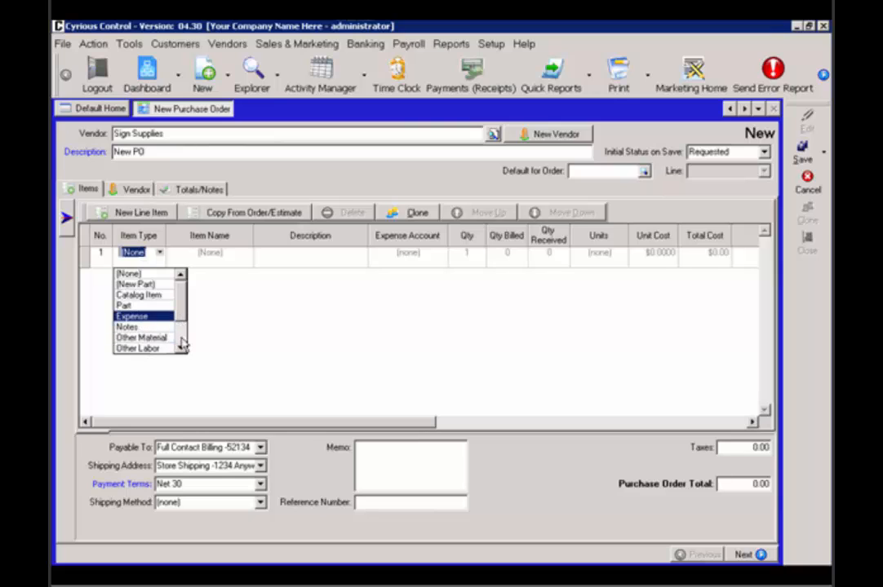
scroll(180, 322, down, 2)
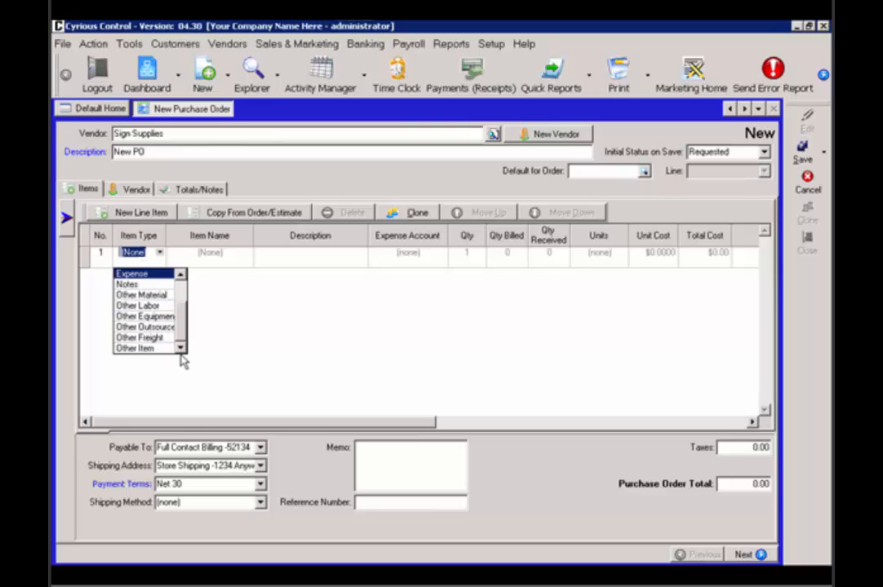
click(277, 190)
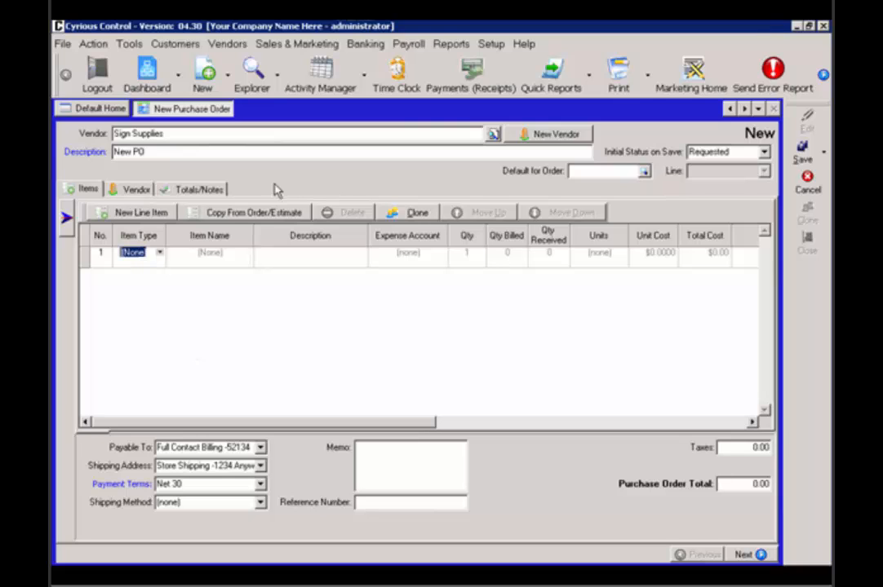
click(160, 253)
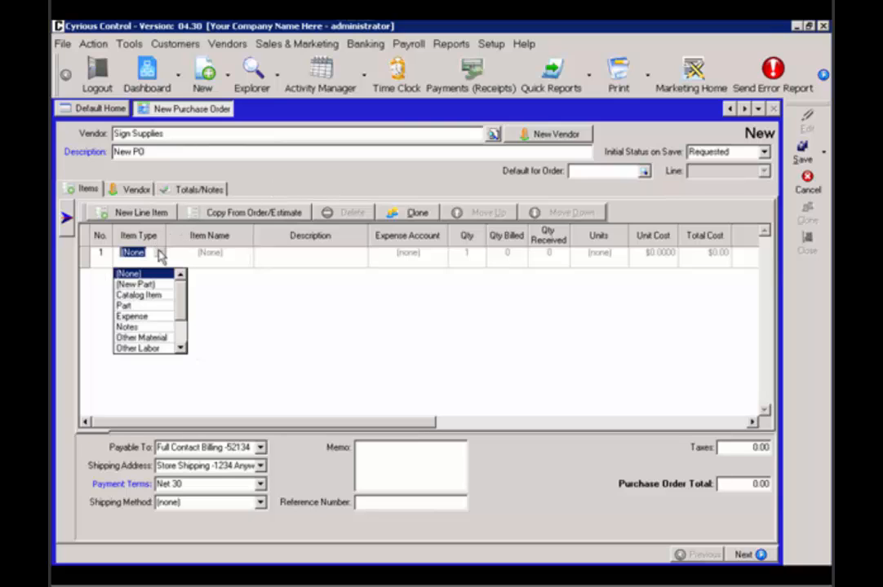
click(267, 169)
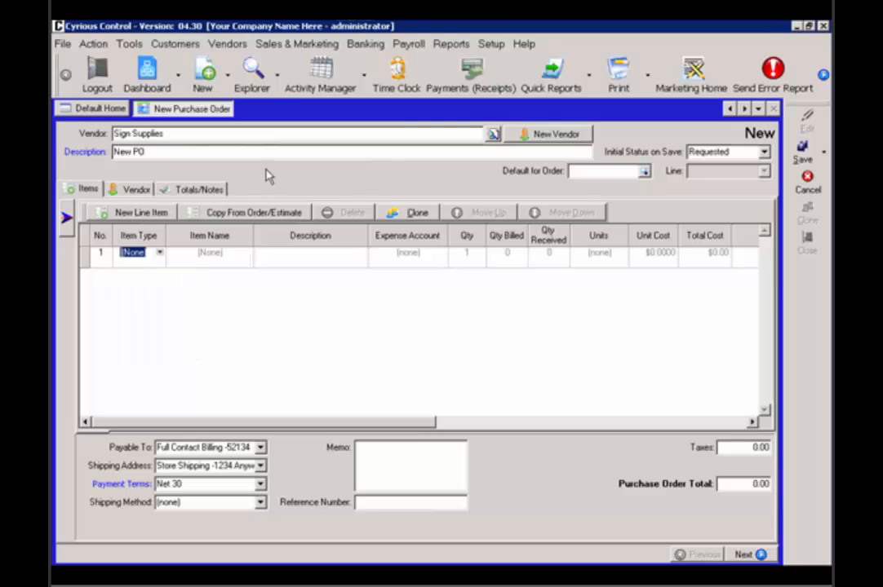
Start copying parts from an existing order, exclude service tickets from the order search, and choose the Ace Pawn roll sign print order being finished
click(245, 213)
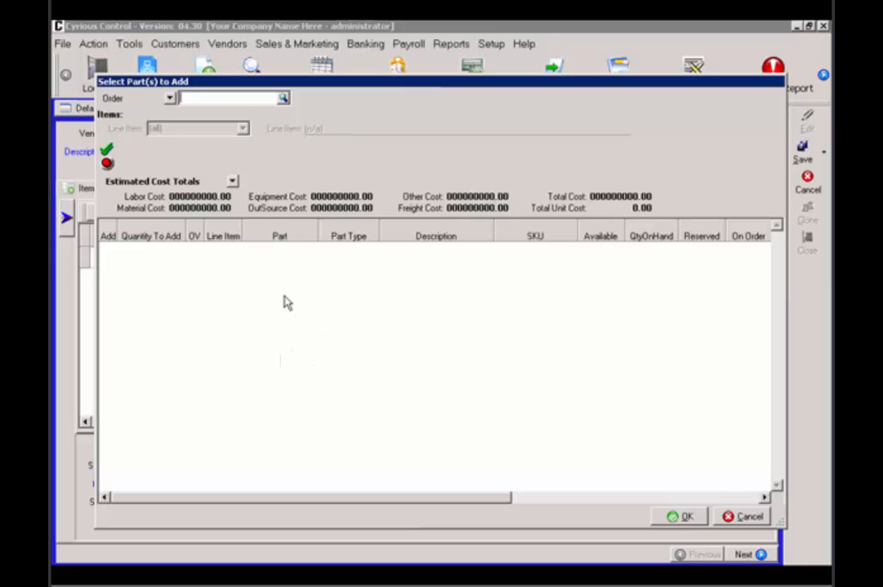
click(282, 100)
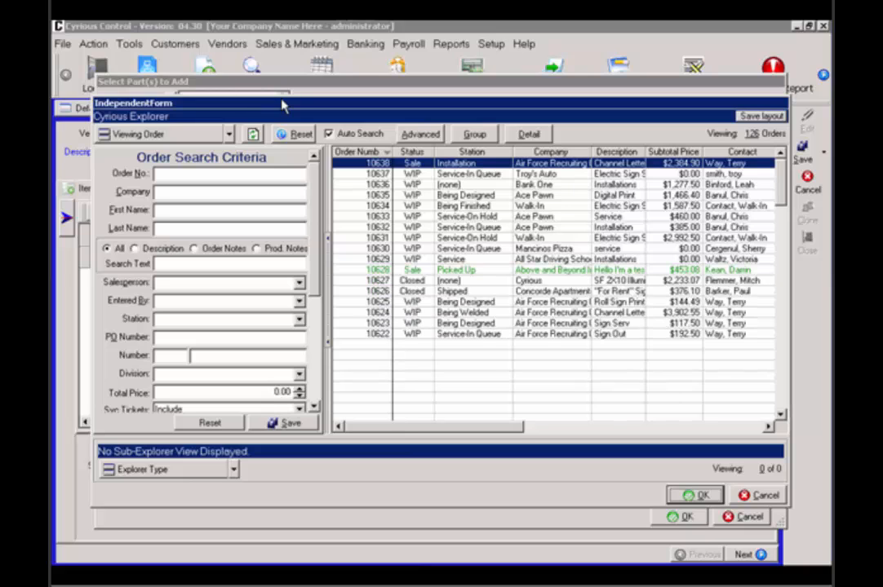
click(300, 410)
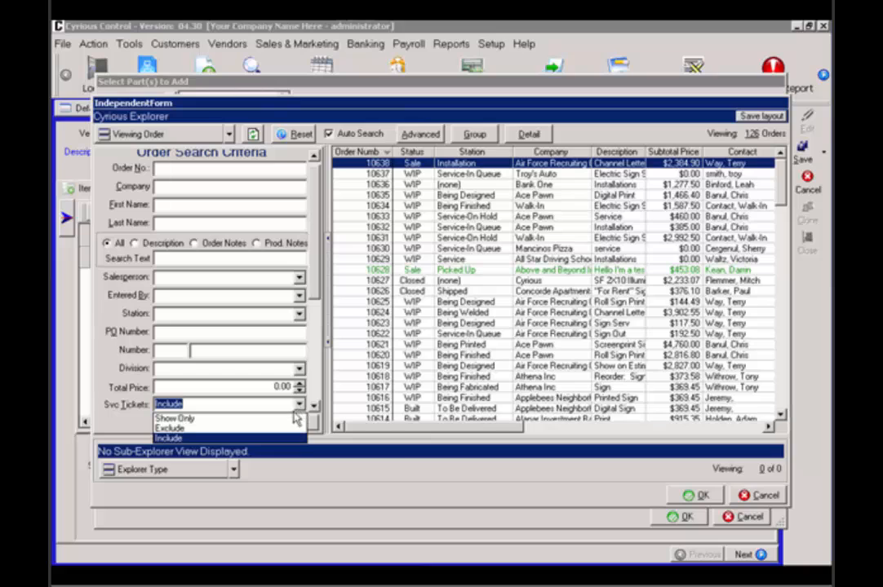
click(279, 429)
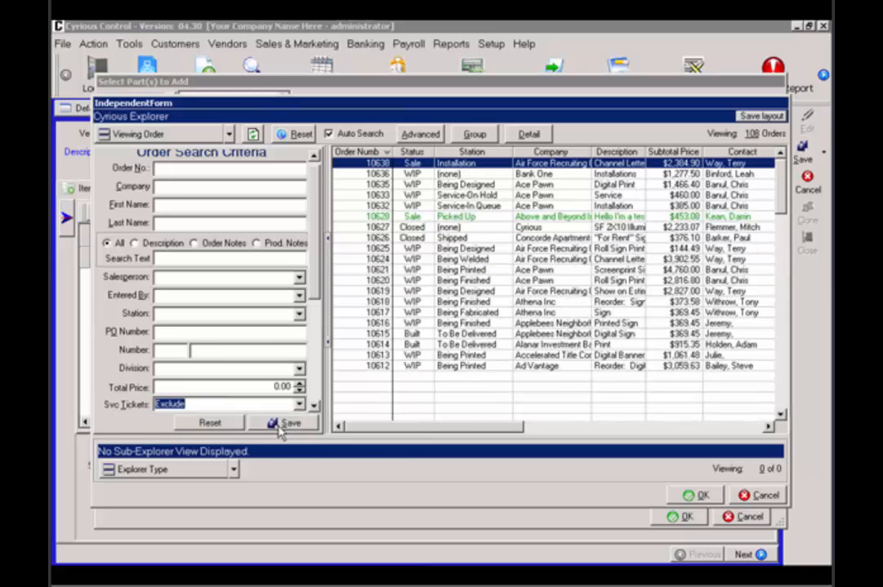
double_click(441, 284)
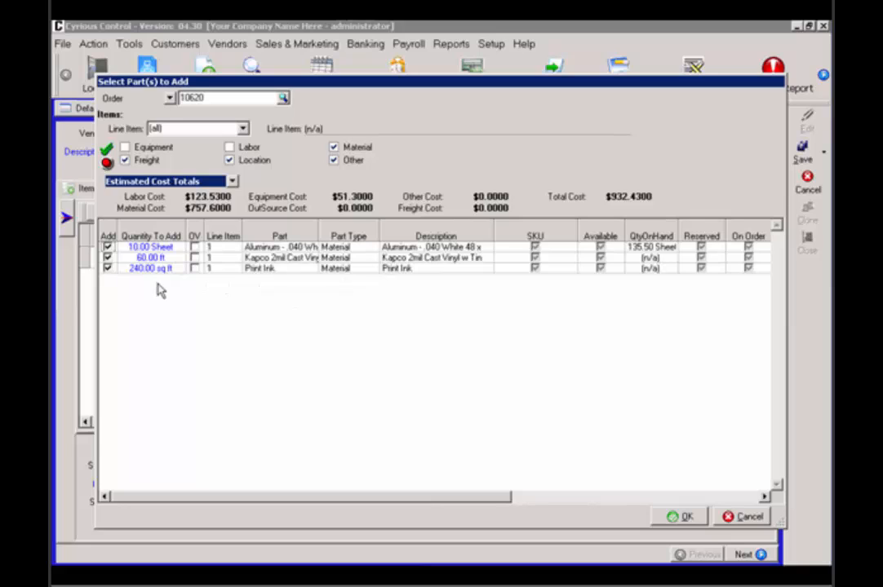
Keep the aluminum, Kapco cast vinyl and print ink parts selected and add them to the purchase order
click(108, 248)
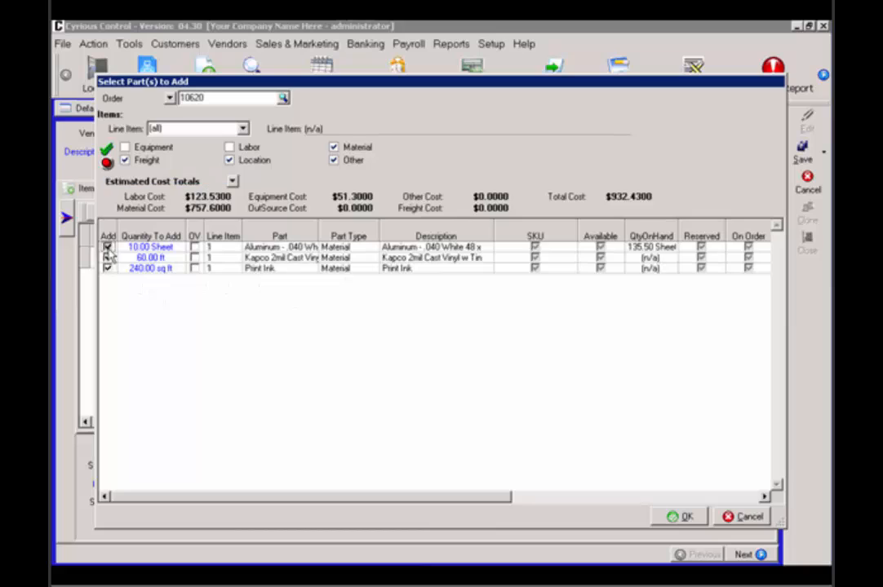
click(108, 257)
click(107, 258)
click(108, 247)
click(684, 519)
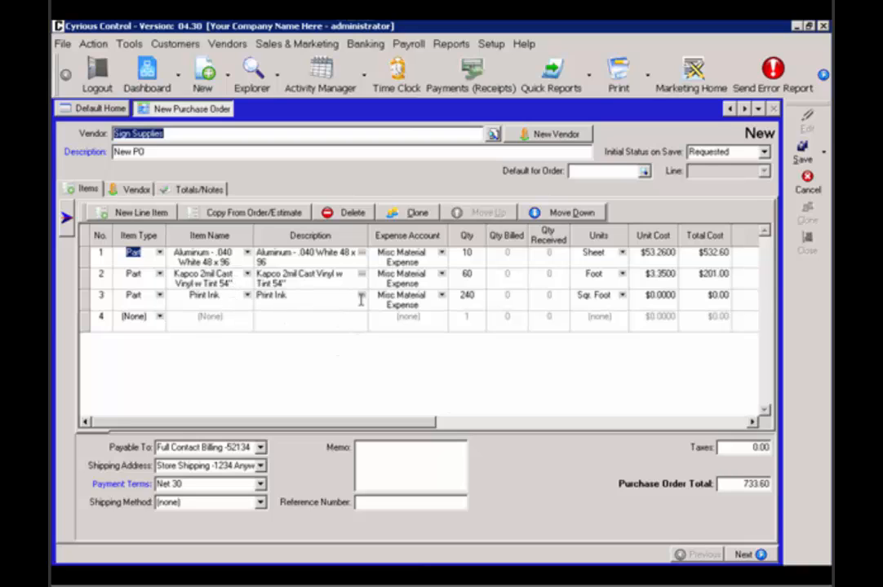
Set the quantity of the aluminum line to 20 and of the Kapco cast vinyl line to 100
click(469, 254)
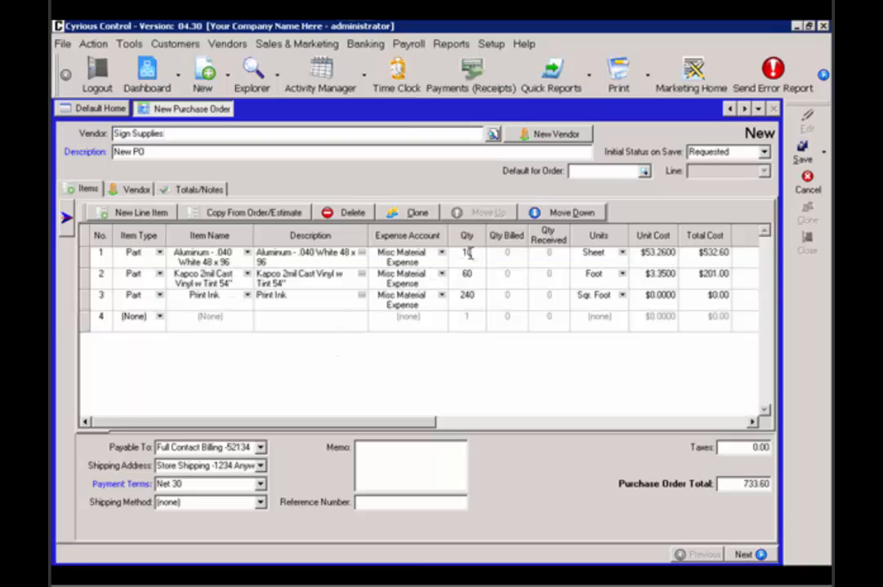
drag(471, 254, 458, 253)
text(20)
key(Tab)
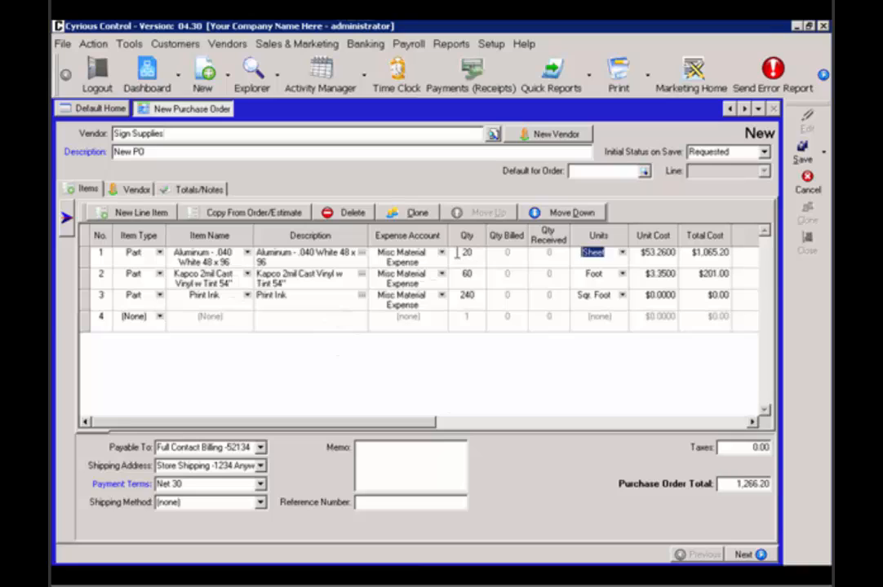
drag(473, 275, 451, 275)
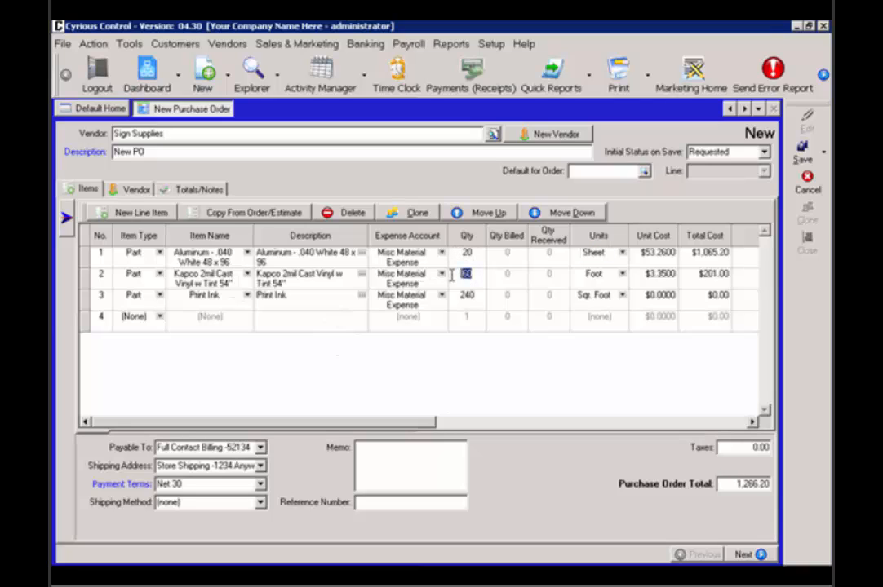
text(100)
key(Tab)
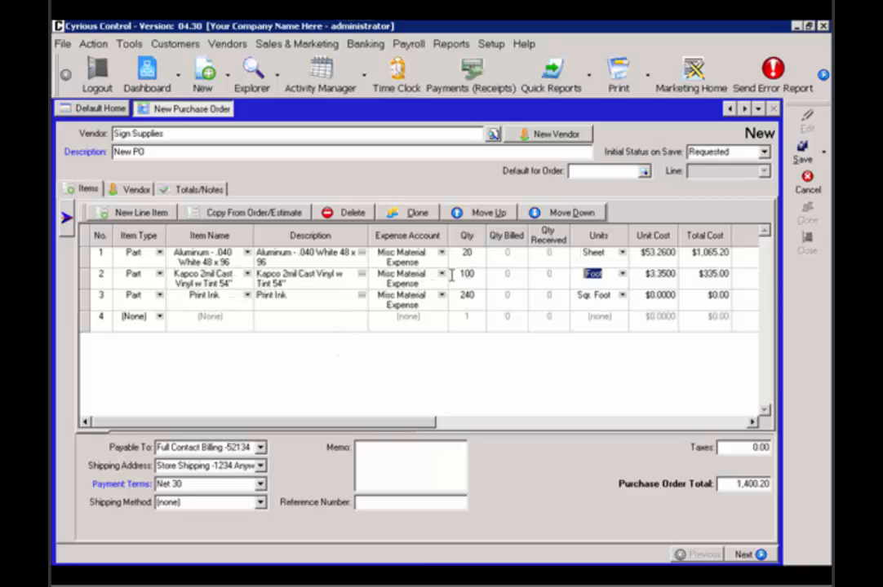
Set the Print Ink line's quantity to 100 and its unit cost to $1.00
drag(471, 295, 447, 299)
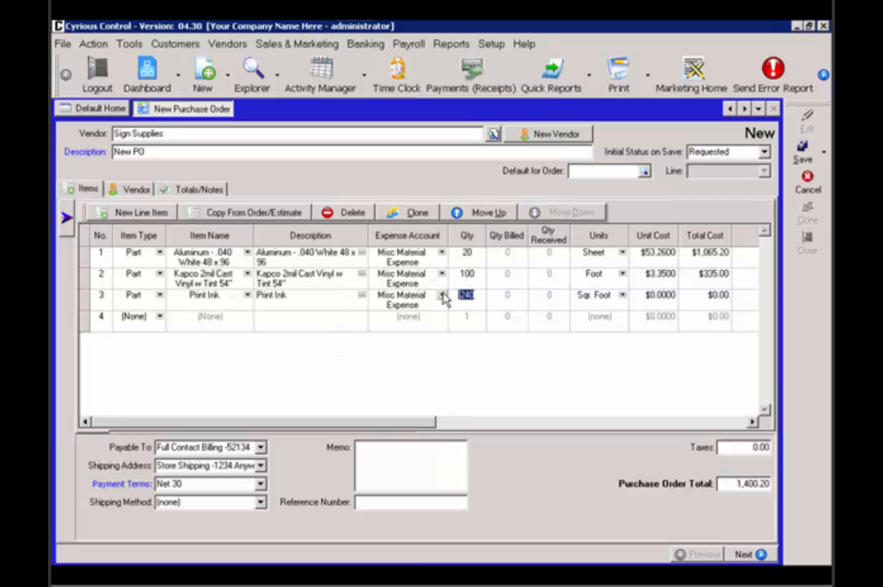
text(100)
key(Tab)
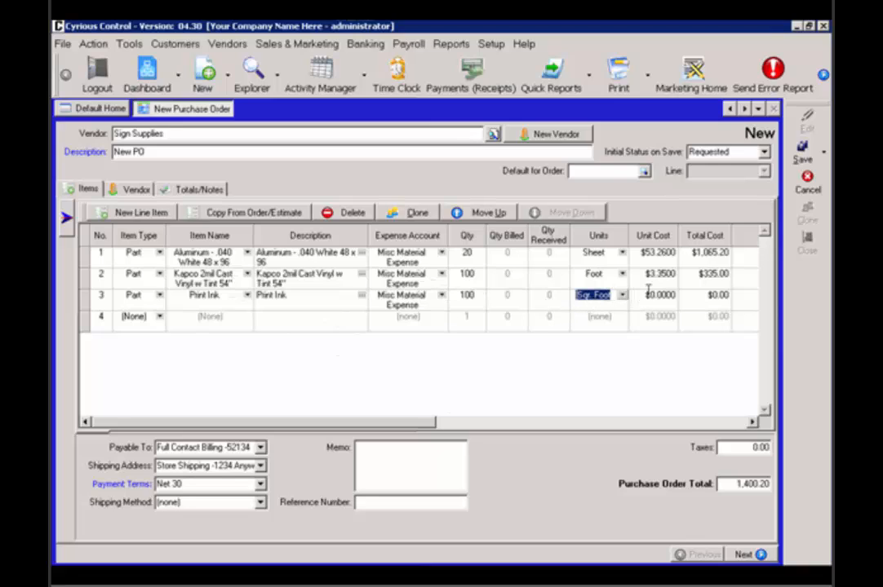
key(Tab)
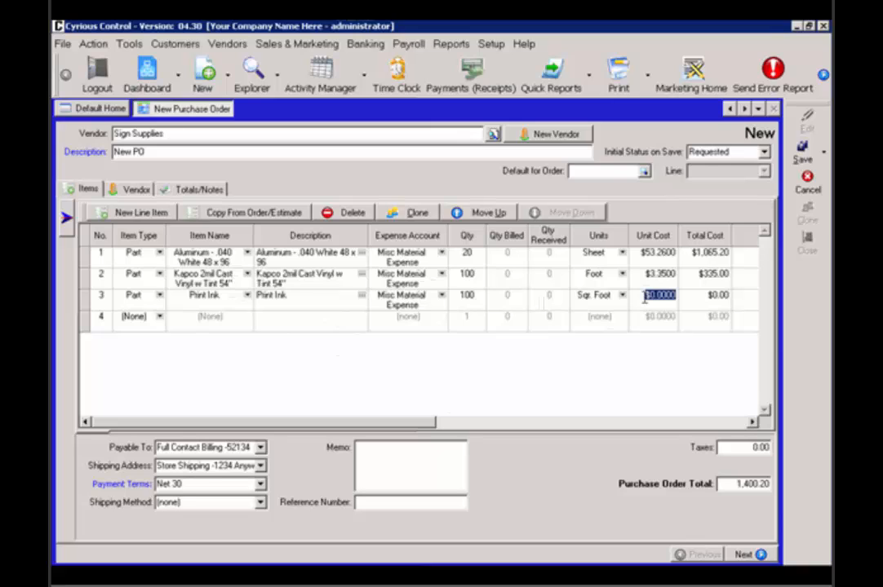
text(1.00)
key(Tab)
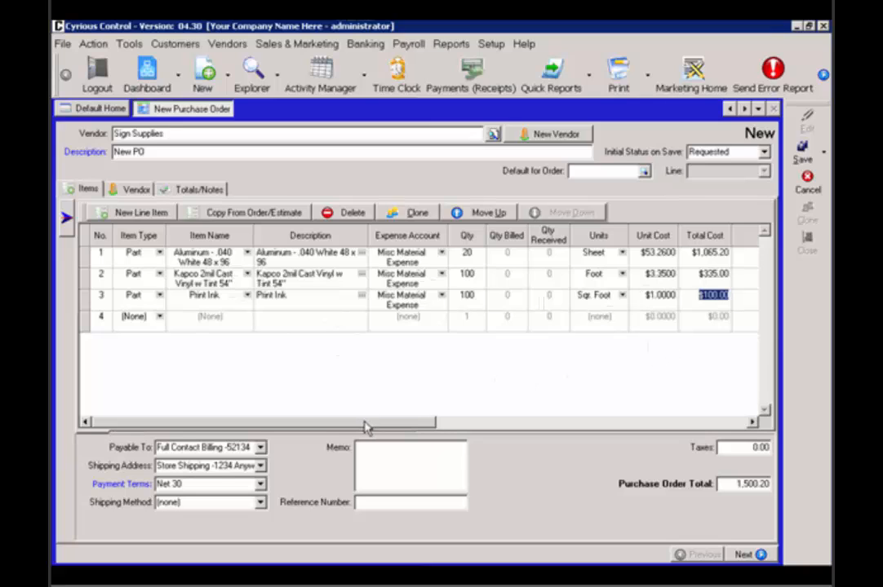
drag(364, 426, 261, 412)
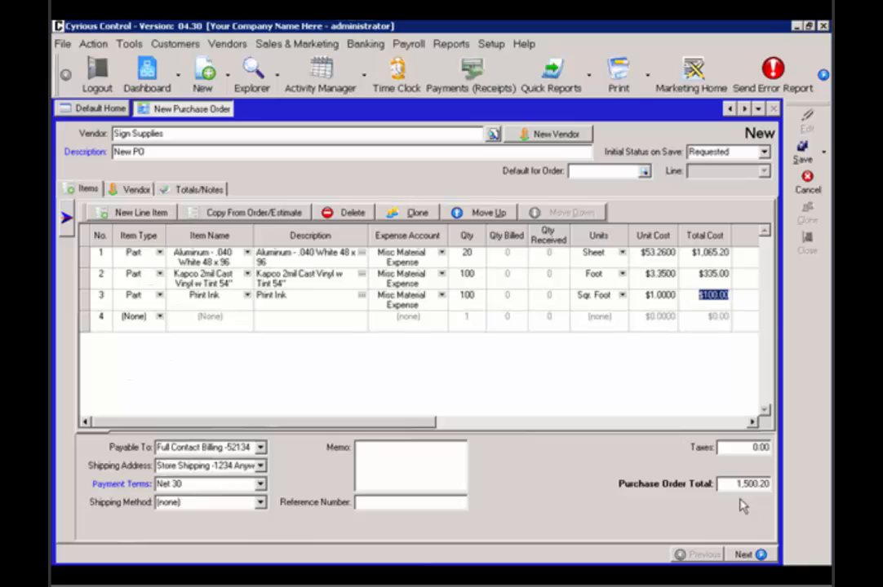
Set the purchase order's taxes to 26.70 and save the purchase order
click(742, 449)
text(26.7)
key(Tab)
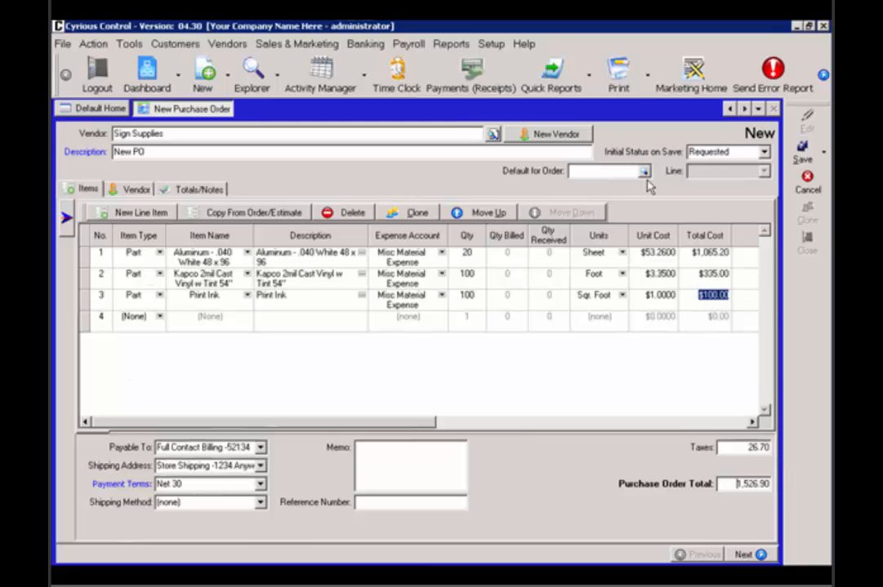
click(807, 152)
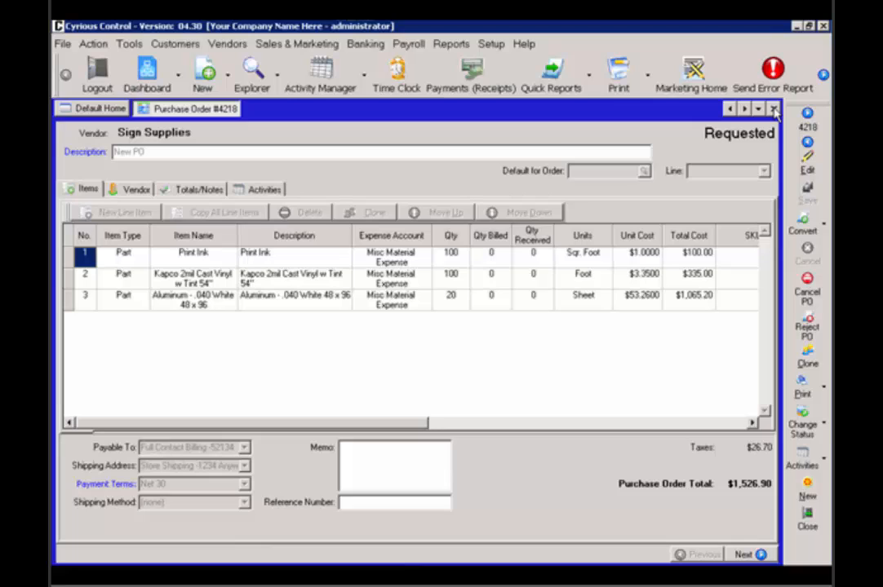
Close the saved purchase order and open the explorer for purchase orders
click(773, 112)
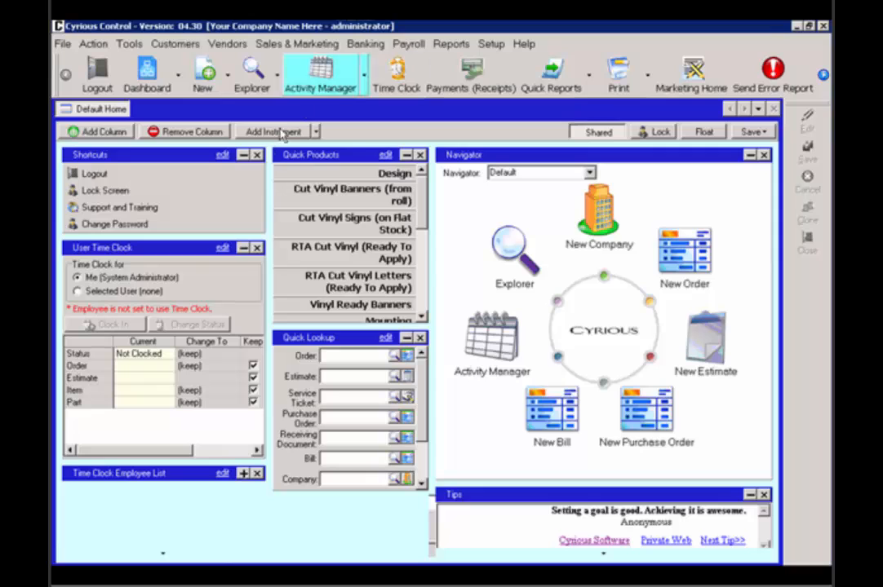
click(278, 75)
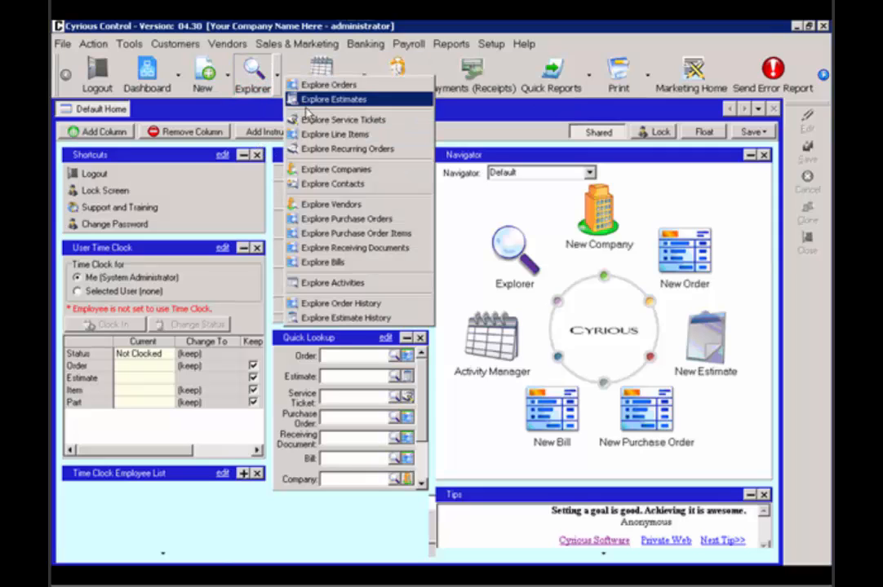
click(335, 222)
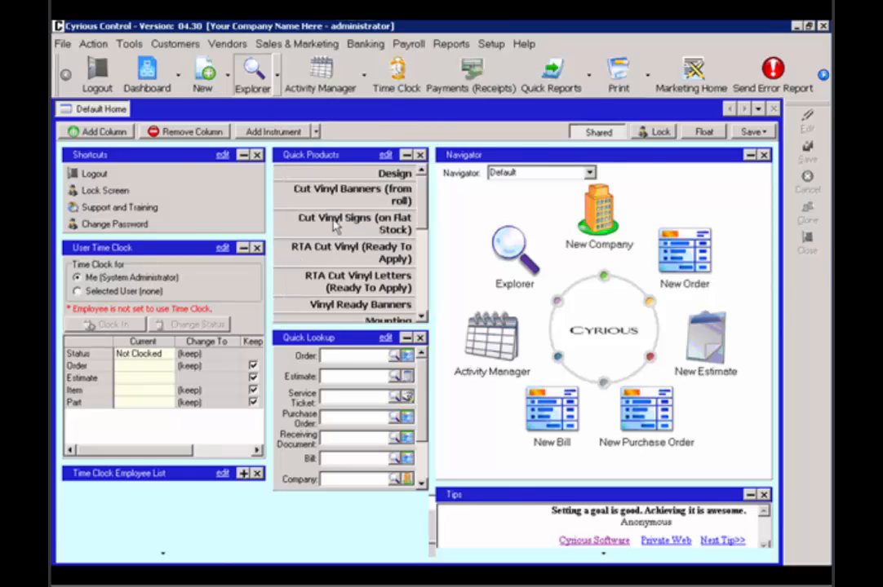